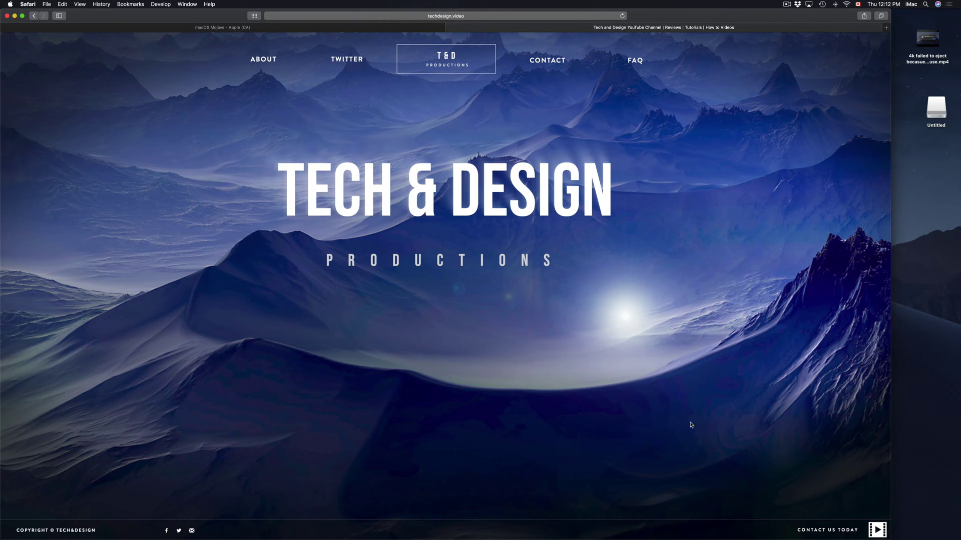
Launch Disk Utility from the Spotlight search results for 'disk'.
{"action": "mouse_move", "coordinate": [676, 538]}
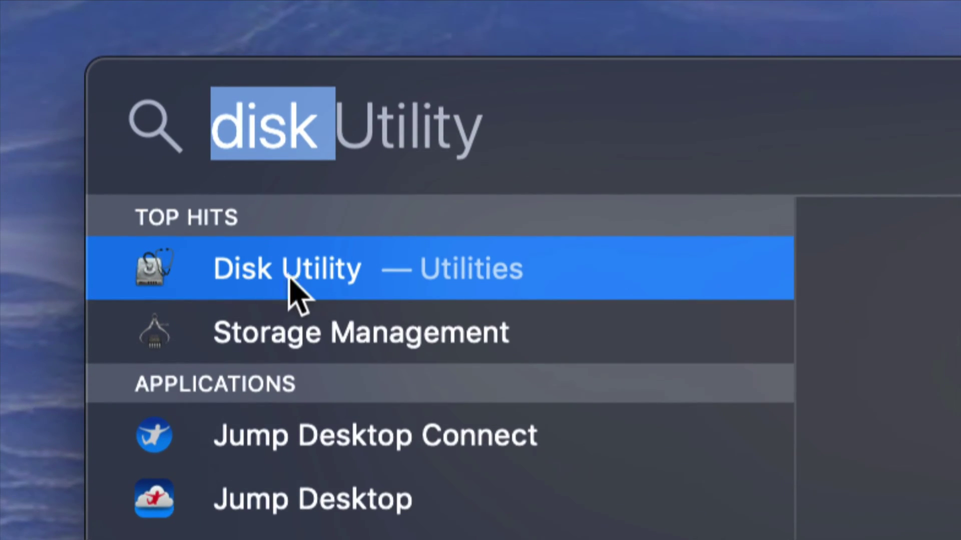
{"action": "left_click", "coordinate": [299, 268]}
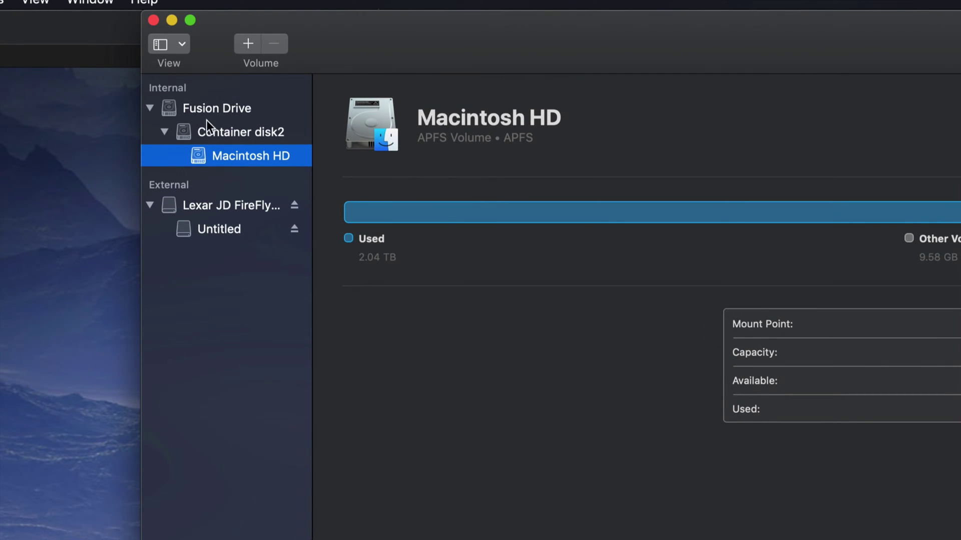
Collapse Fusion Drive and show the Lexar Untitled volume: Mac OS Extended (Journaled), 15.7 GB.
{"action": "left_click", "coordinate": [150, 108]}
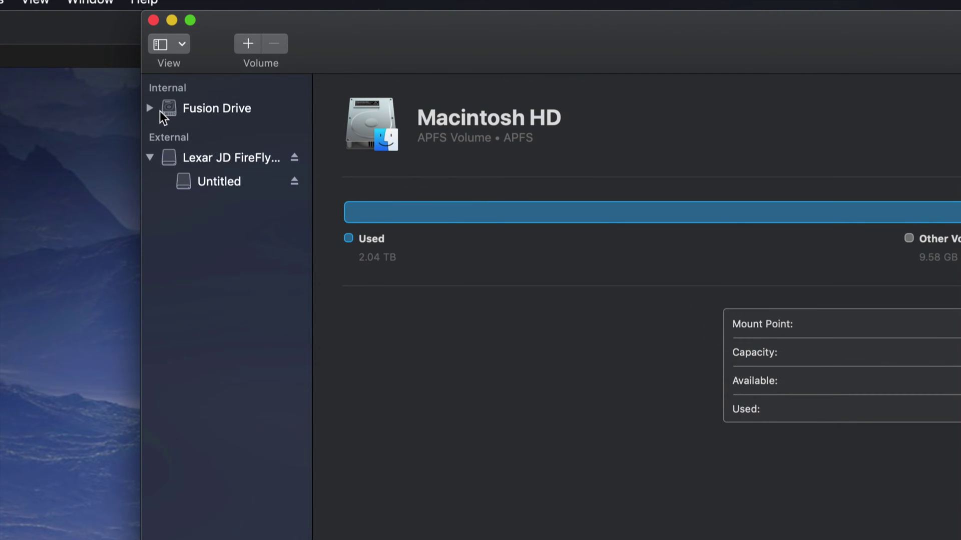
{"action": "left_click", "coordinate": [150, 157]}
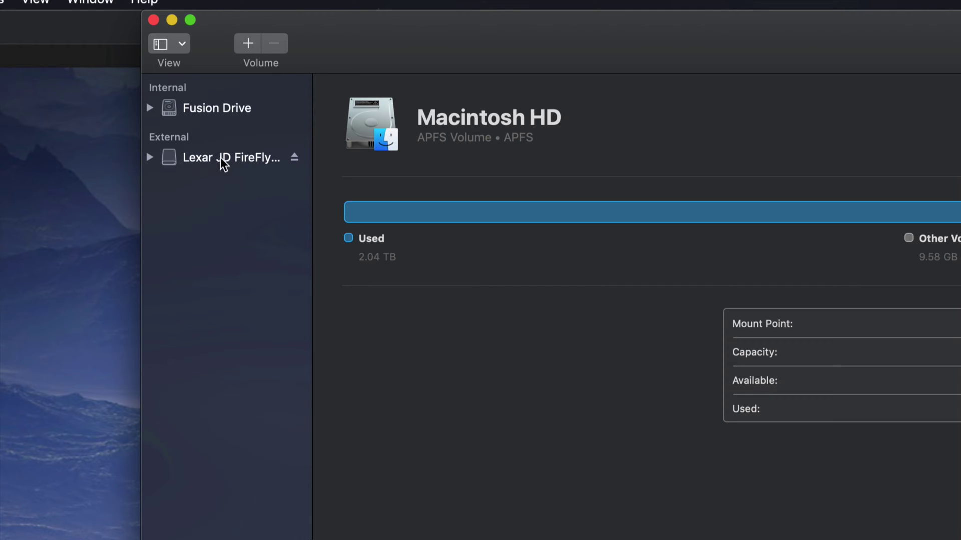
{"action": "left_click", "coordinate": [244, 159]}
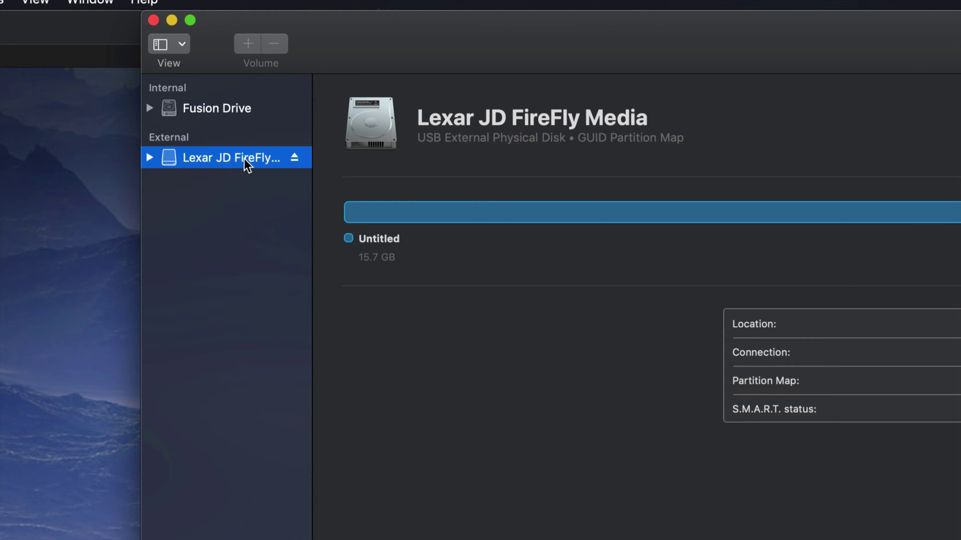
{"action": "left_click", "coordinate": [244, 158]}
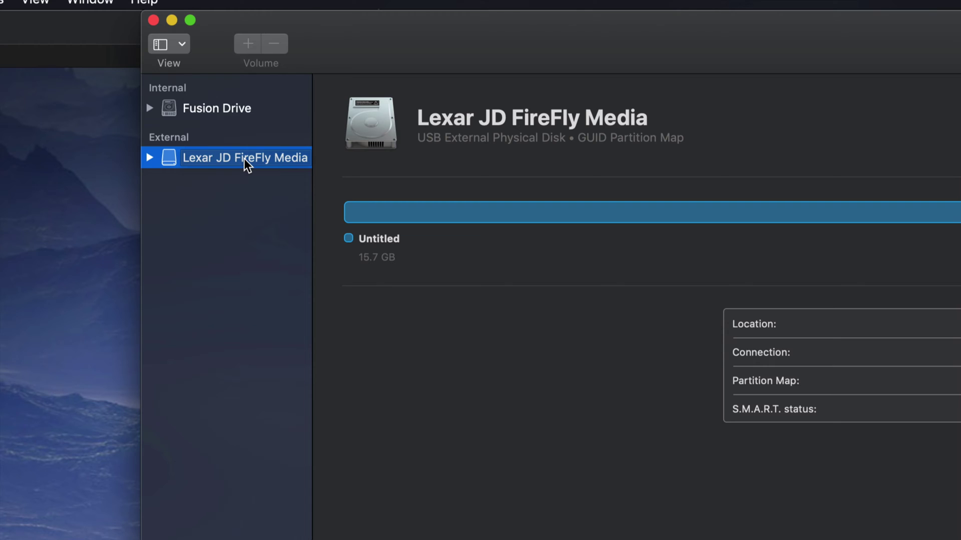
{"action": "left_click", "coordinate": [149, 158]}
{"action": "left_click", "coordinate": [148, 158]}
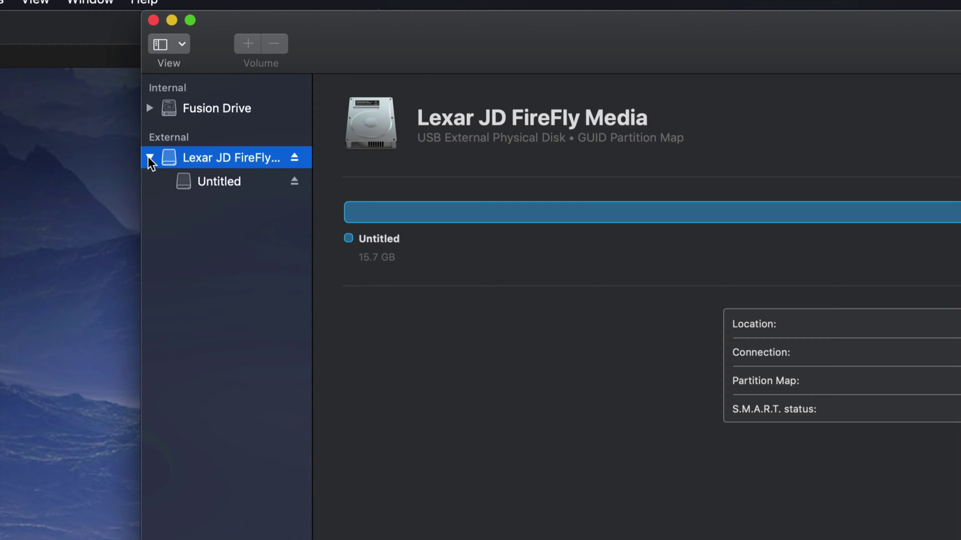
{"action": "left_click", "coordinate": [231, 183]}
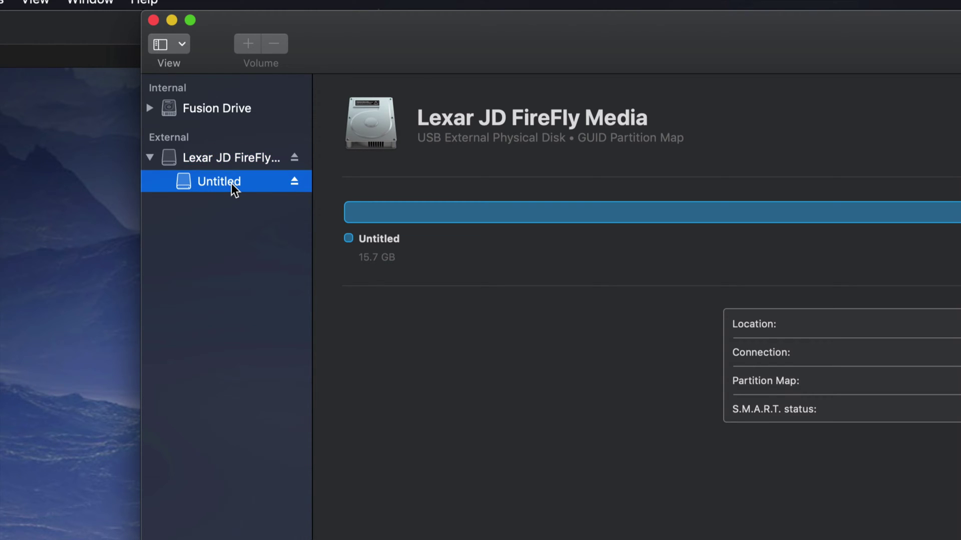
{"action": "left_click", "coordinate": [236, 160]}
{"action": "left_click", "coordinate": [240, 176]}
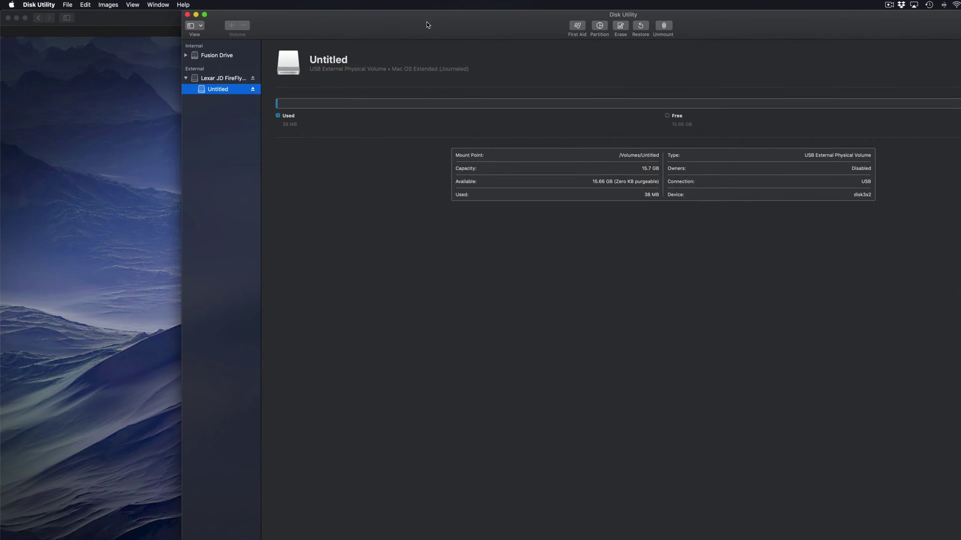
{"action": "left_click_drag", "start_coordinate": [427, 22], "coordinate": [404, 26]}
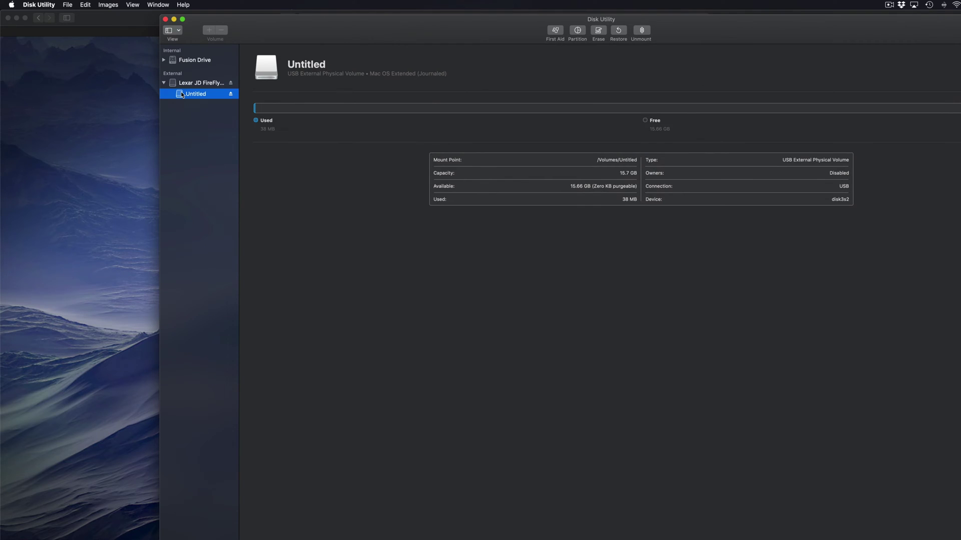
Show the whole 16.04 GB Lexar JD FireFly Media disk in a full-screen Disk Utility window.
{"action": "left_click", "coordinate": [190, 85]}
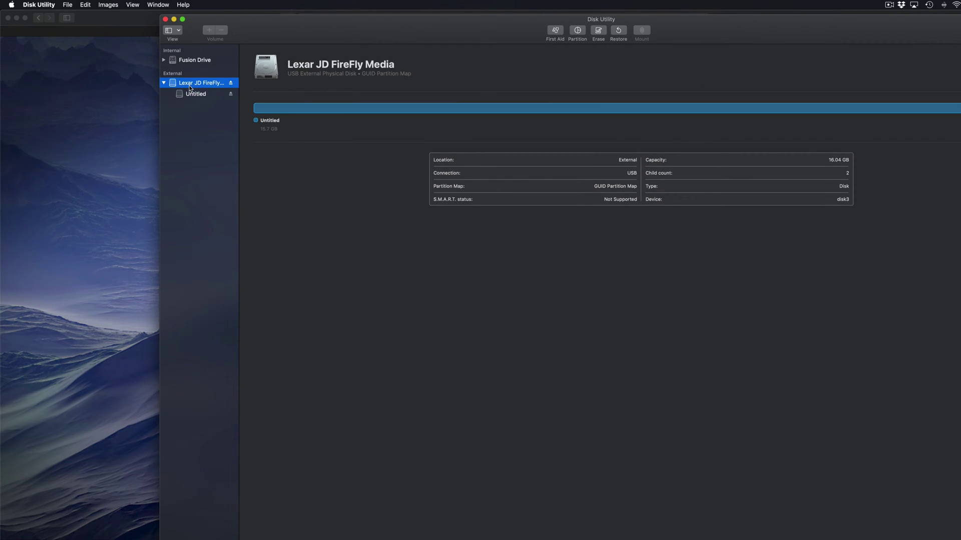
{"action": "double_click", "coordinate": [506, 43]}
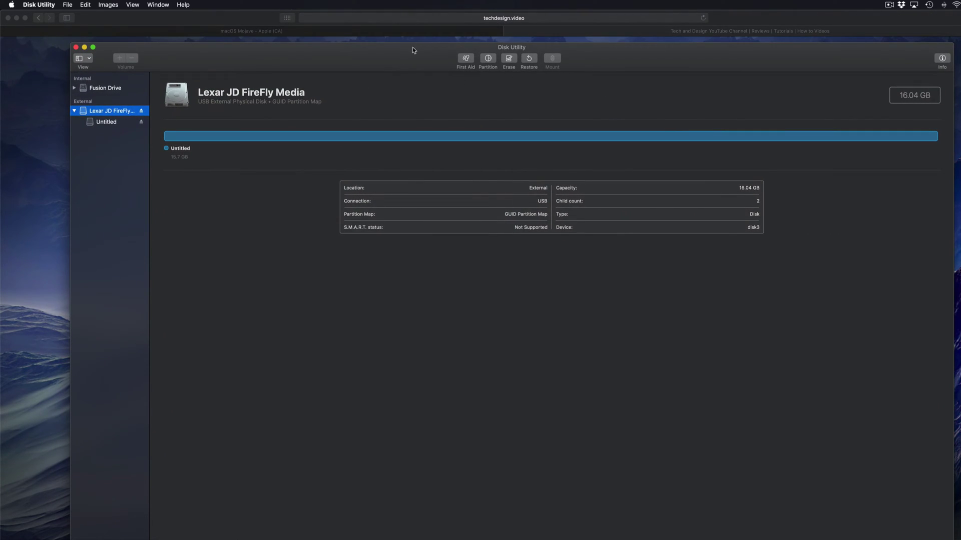
{"action": "double_click", "coordinate": [413, 47]}
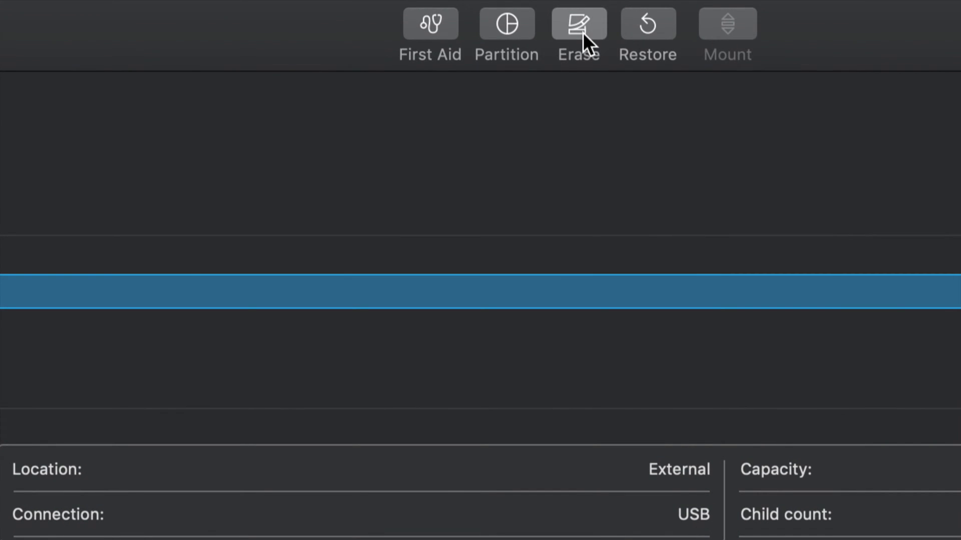
Erase the Lexar disk as ExFAT with a Master Boot Record scheme.
{"action": "left_click", "coordinate": [582, 32]}
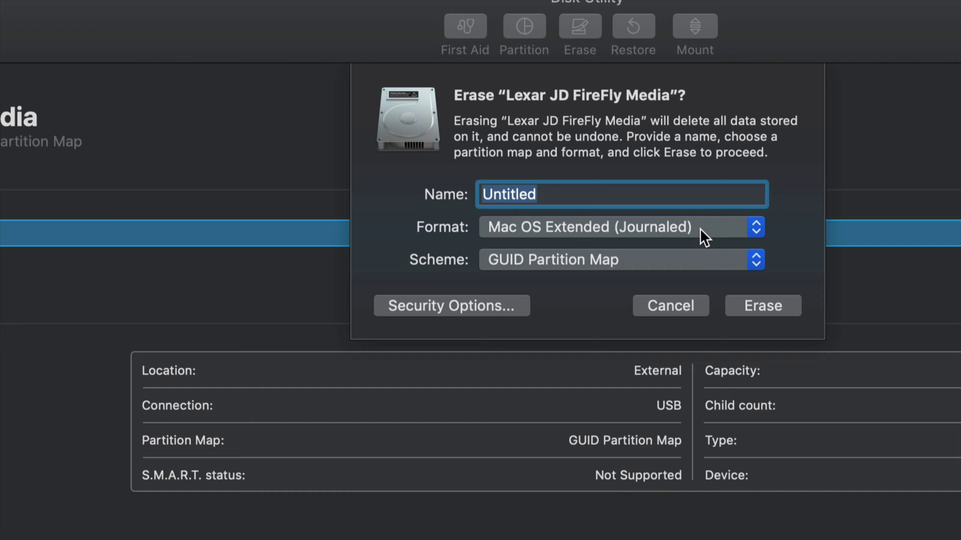
{"action": "left_click", "coordinate": [753, 225]}
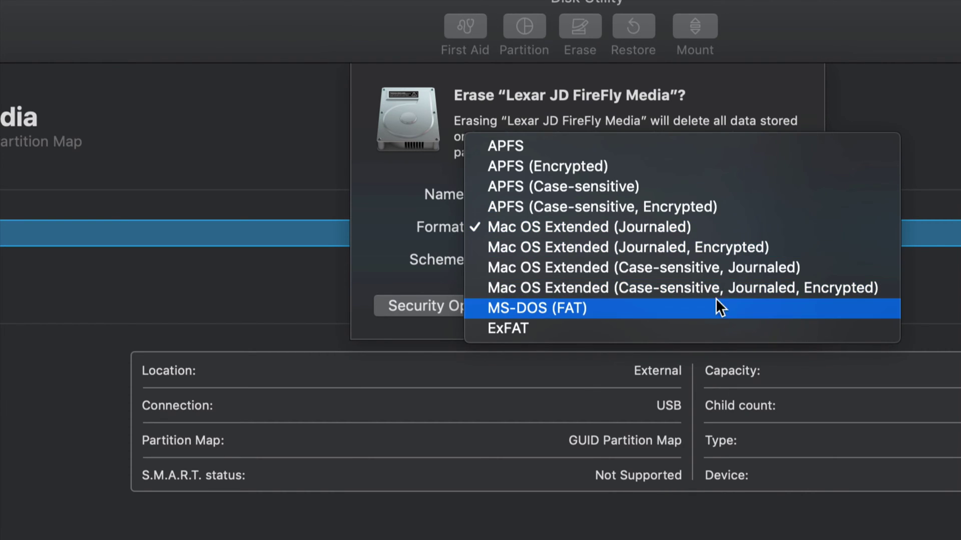
{"action": "left_click", "coordinate": [688, 327]}
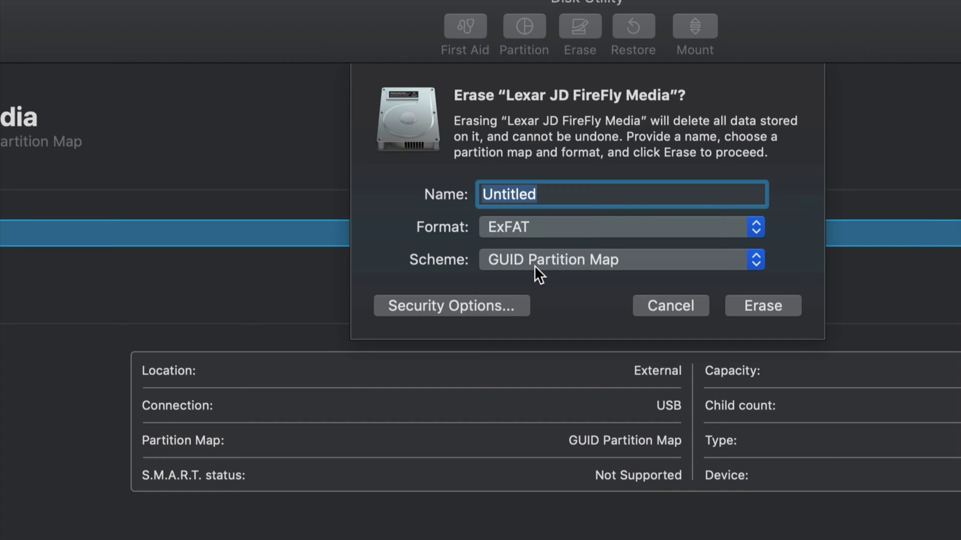
{"action": "left_click", "coordinate": [547, 262]}
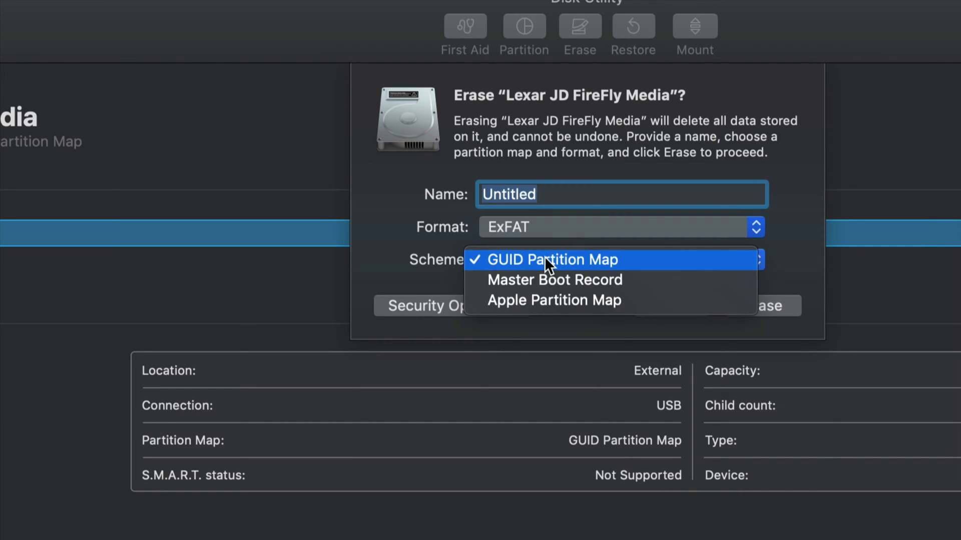
{"action": "left_click", "coordinate": [524, 282]}
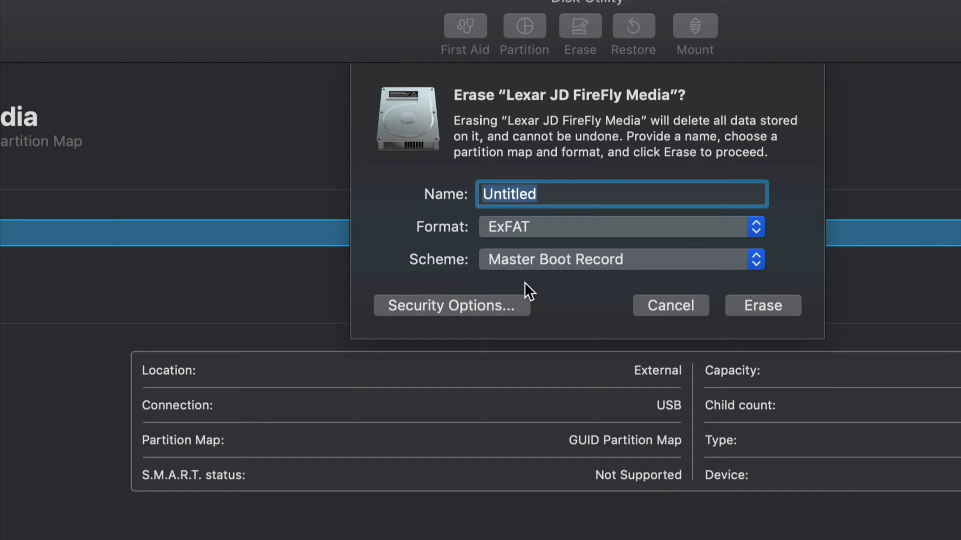
{"action": "left_click", "coordinate": [758, 306]}
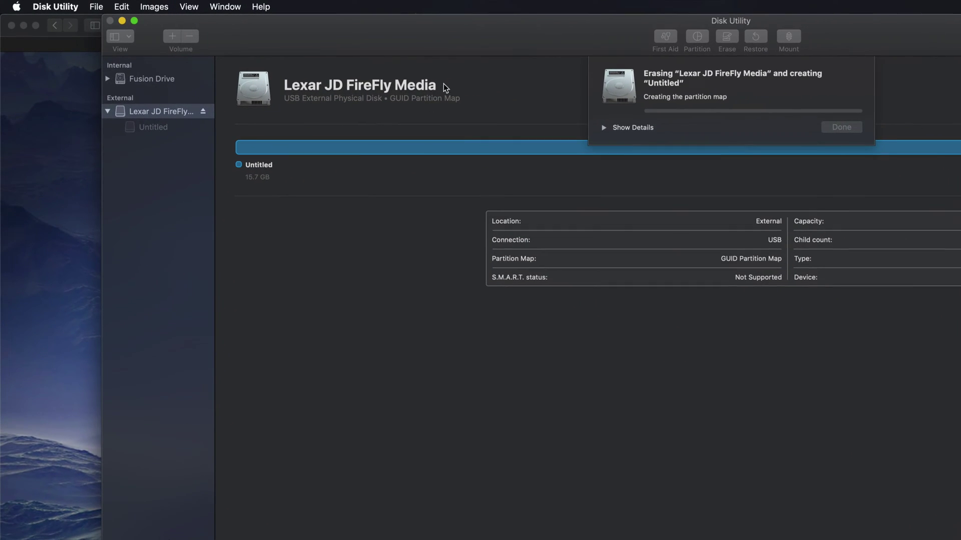
Dismiss the erase-complete notice for the 16.04 GB Untitled volume and reposition the window.
{"action": "mouse_move", "coordinate": [531, 36]}
{"action": "left_mouse_down"}
{"action": "mouse_move", "coordinate": [467, 41]}
{"action": "mouse_move", "coordinate": [437, 22]}
{"action": "left_mouse_up"}
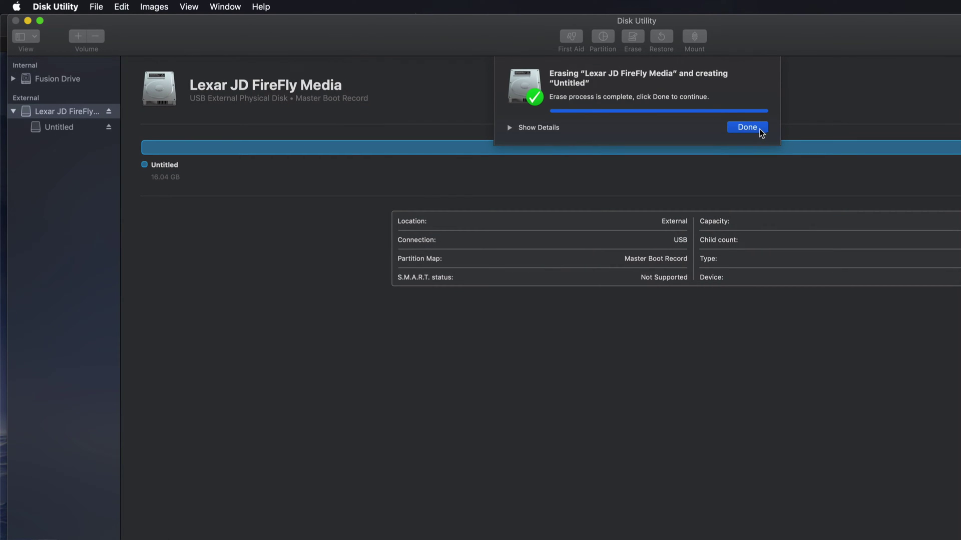
{"action": "left_click", "coordinate": [758, 129]}
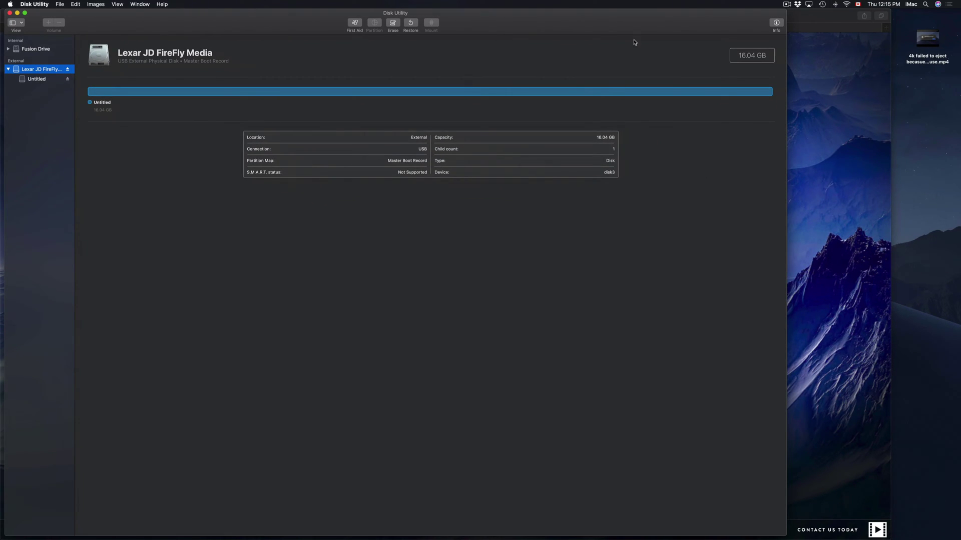
{"action": "left_click_drag", "start_coordinate": [579, 25], "coordinate": [613, 25]}
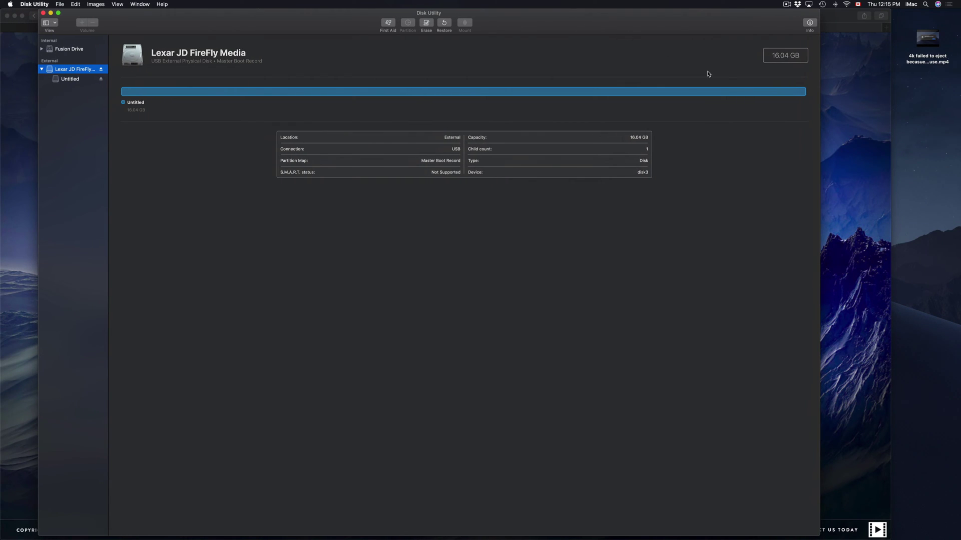
{"action": "left_click", "coordinate": [937, 105]}
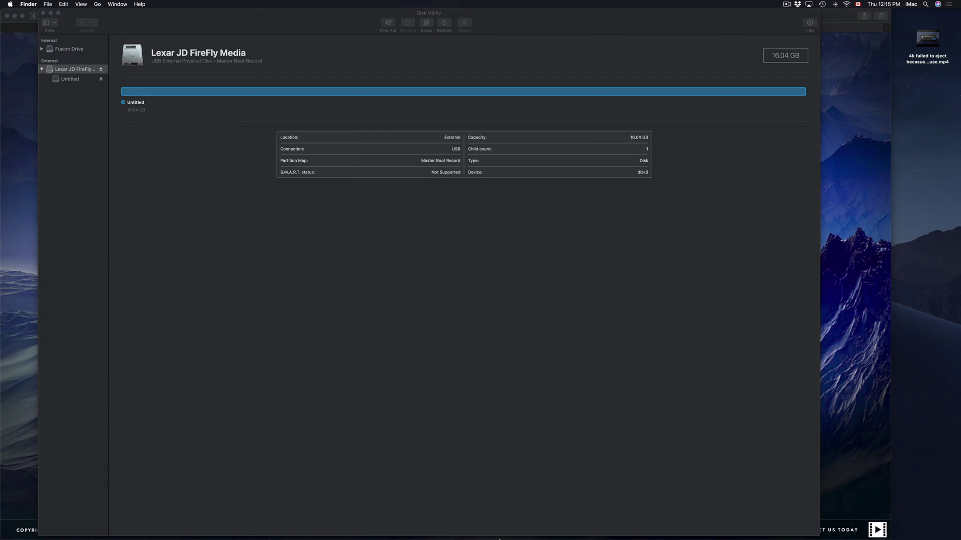
Open a Finder Recents window from the Dock, move it aside, and return to Disk Utility.
{"action": "mouse_move", "coordinate": [489, 538]}
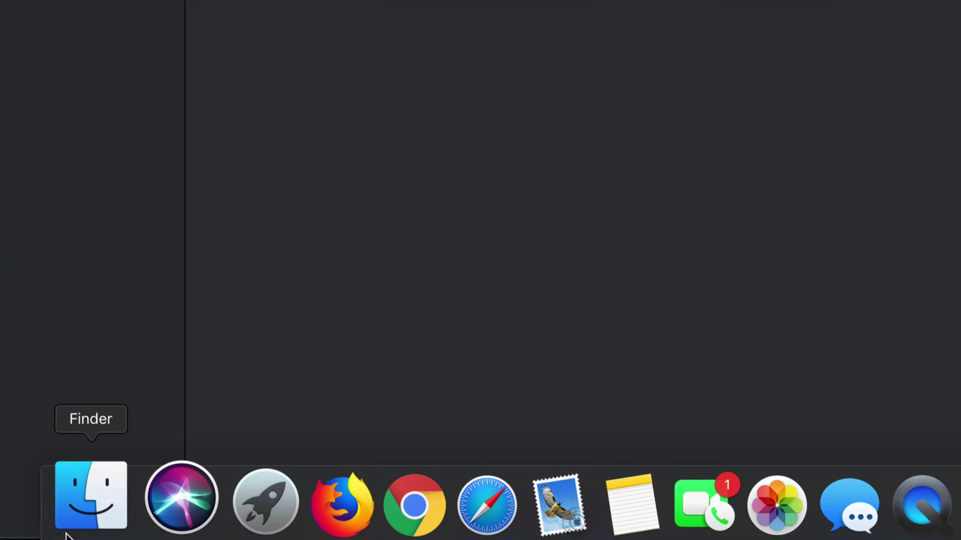
{"action": "left_click", "coordinate": [73, 530]}
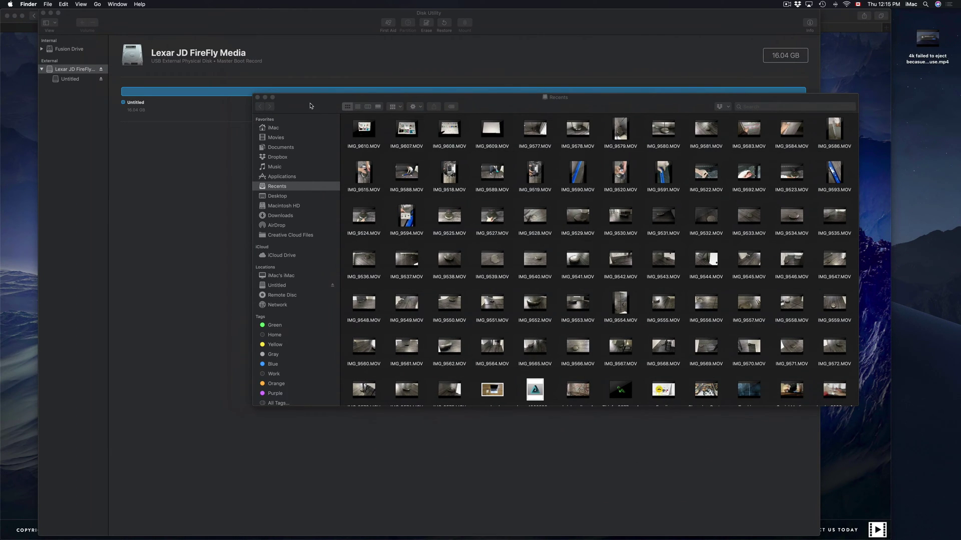
{"action": "left_click_drag", "start_coordinate": [311, 102], "coordinate": [232, 201]}
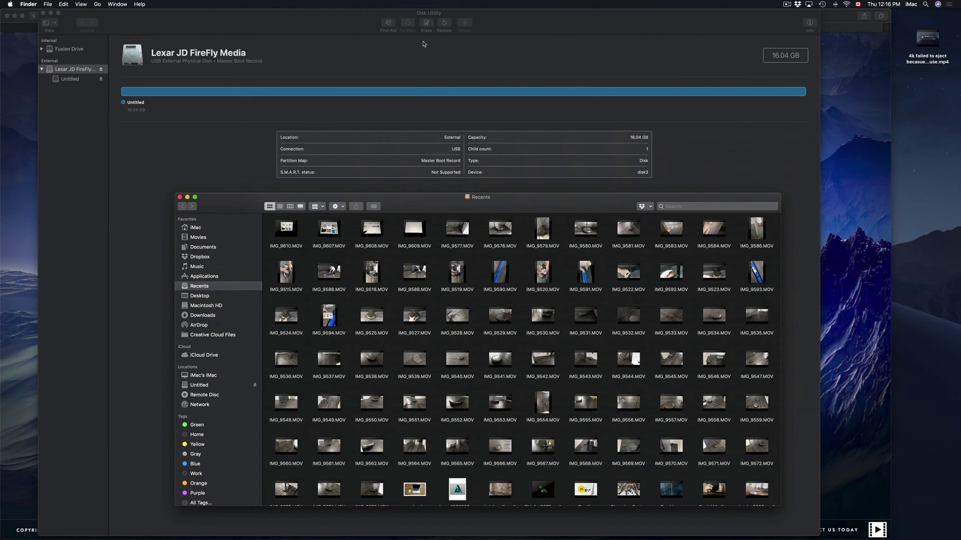
{"action": "left_click", "coordinate": [338, 29]}
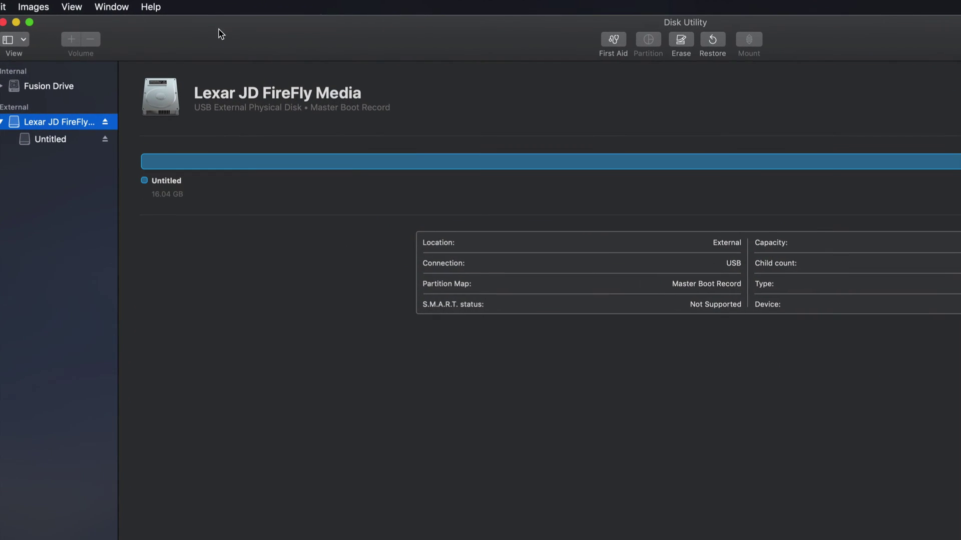
Set the Lexar drive's erase options to MS-DOS (FAT) format and Master Boot Record scheme.
{"action": "left_click_drag", "start_coordinate": [280, 35], "coordinate": [275, 35]}
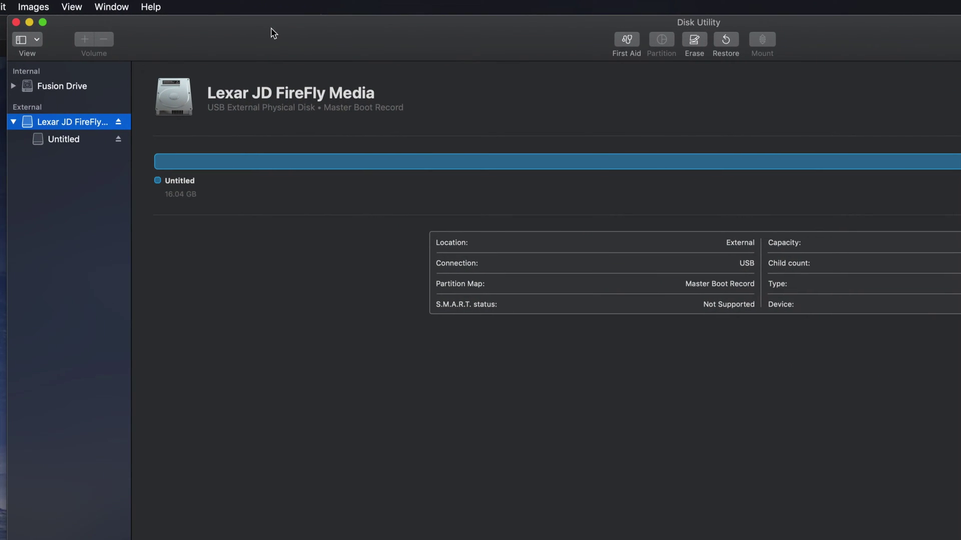
{"action": "left_click", "coordinate": [699, 46]}
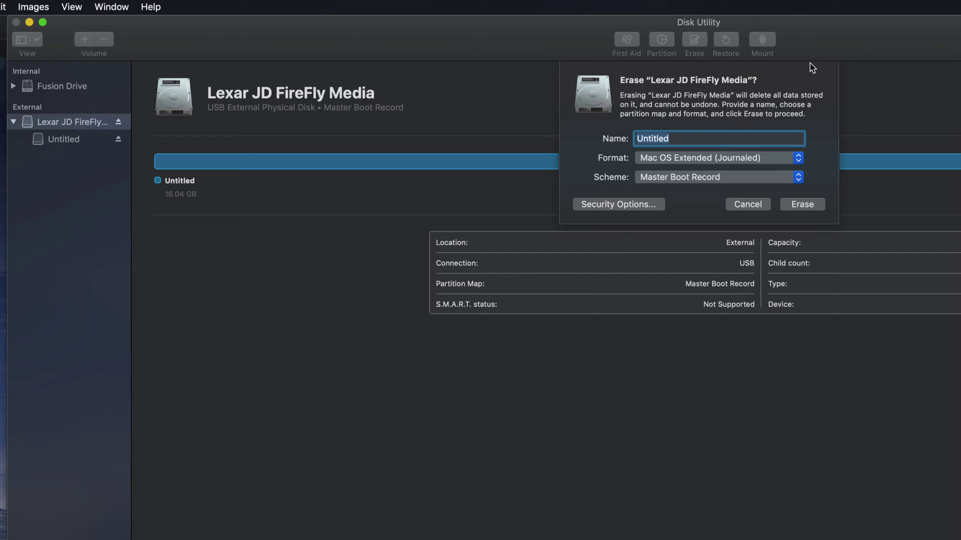
{"action": "left_click_drag", "start_coordinate": [833, 42], "coordinate": [649, 42]}
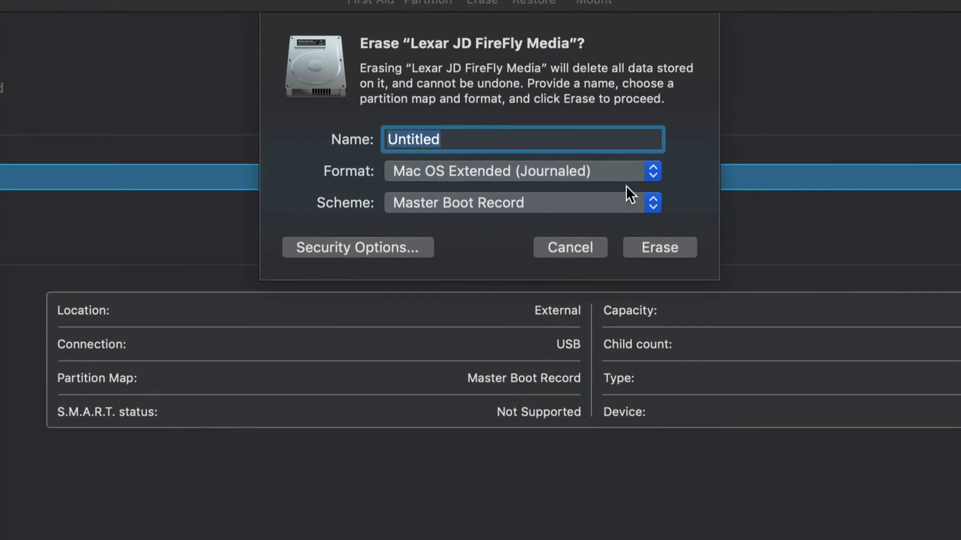
{"action": "left_click", "coordinate": [614, 158]}
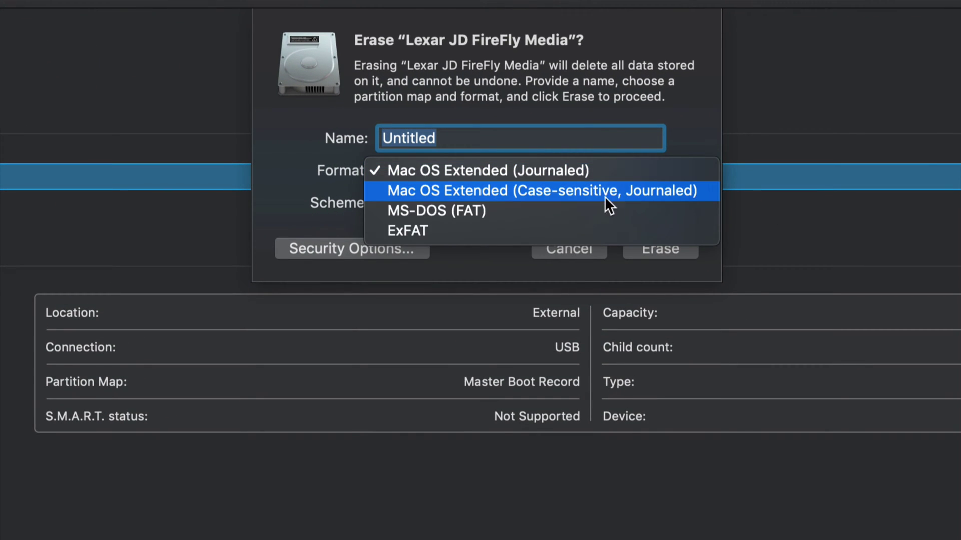
{"action": "key", "text": "Escape"}
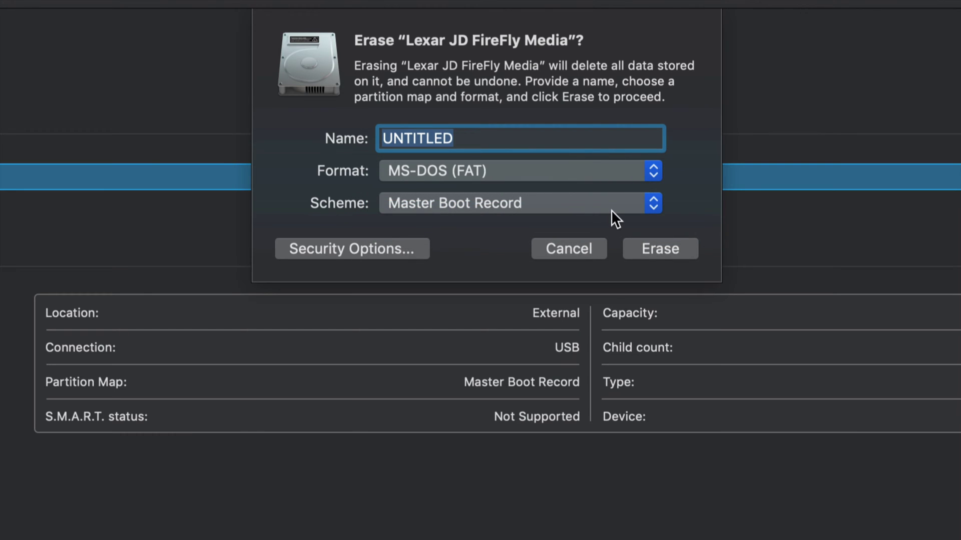
{"action": "left_click", "coordinate": [611, 210]}
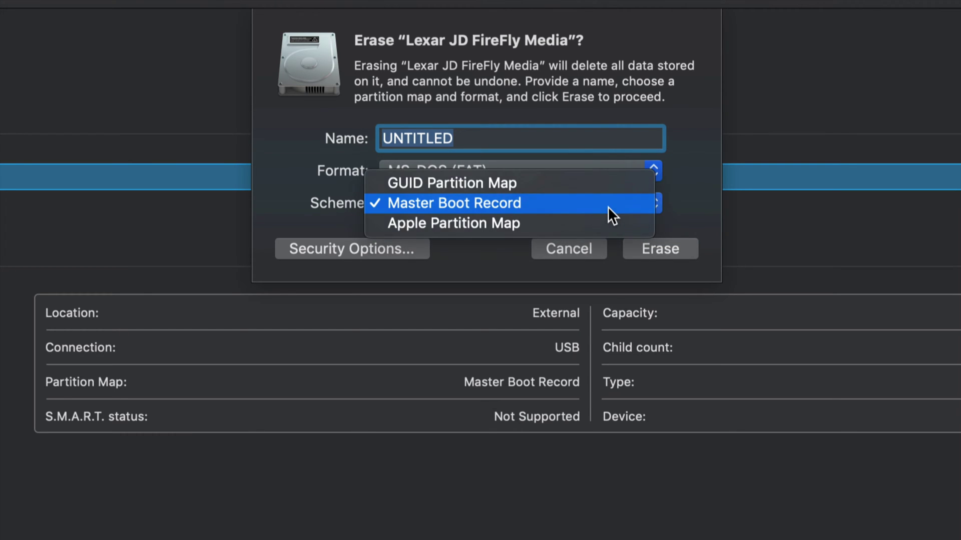
{"action": "left_click", "coordinate": [595, 185]}
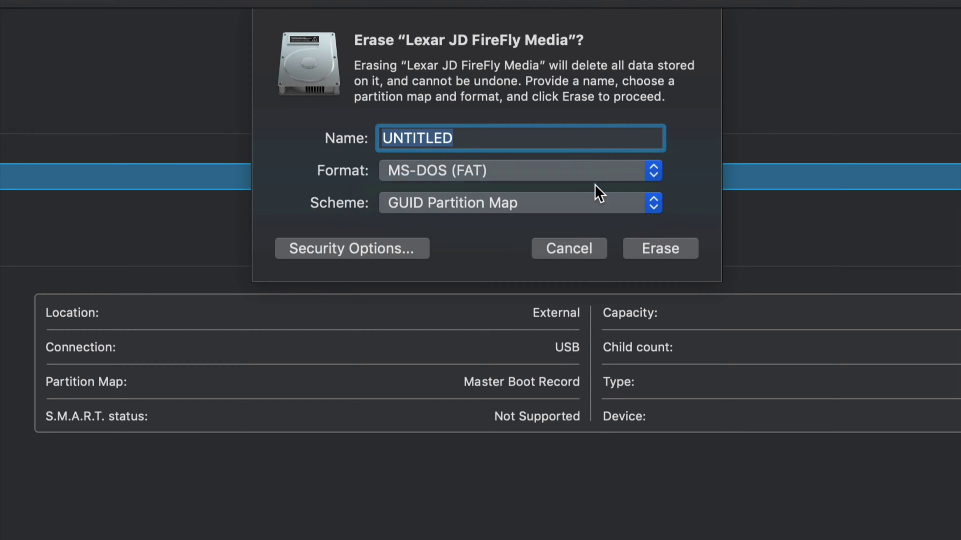
{"action": "left_click", "coordinate": [572, 208]}
{"action": "left_click", "coordinate": [570, 218]}
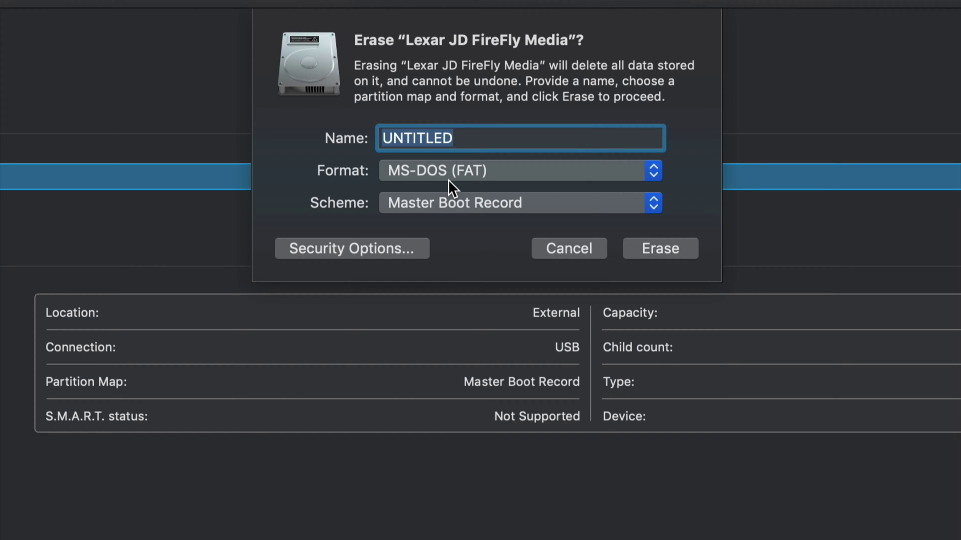
Name the volume MOVIES and erase the Lexar drive with these settings.
{"action": "left_click_drag", "start_coordinate": [463, 136], "coordinate": [374, 141]}
{"action": "left_click_drag", "start_coordinate": [455, 137], "coordinate": [374, 141]}
{"action": "type", "text": "TEST"}
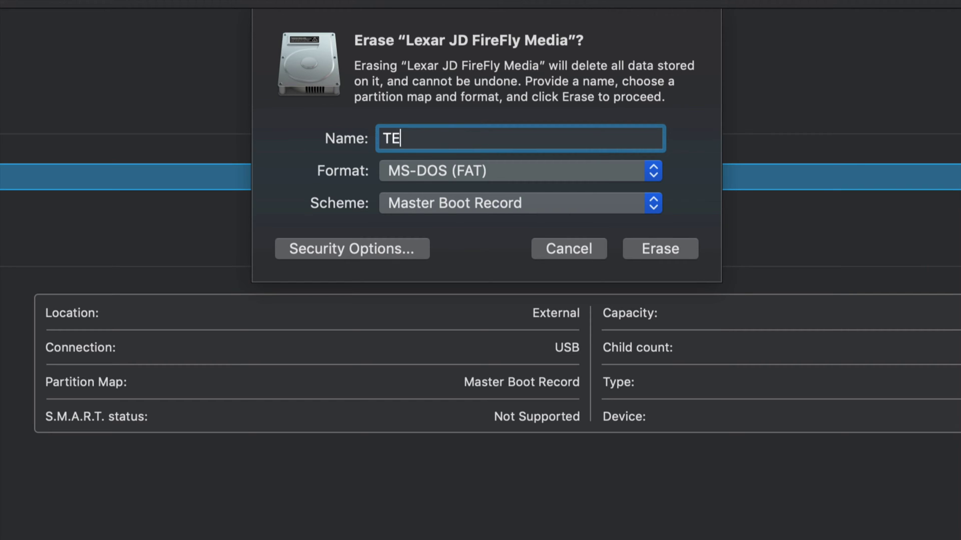
{"action": "left_click", "coordinate": [375, 139]}
{"action": "key", "text": "Right"}
{"action": "key", "text": "Right"}
{"action": "key", "text": "Right"}
{"action": "key", "text": "Right"}
{"action": "key", "text": "BackSpace"}
{"action": "key", "text": "BackSpace"}
{"action": "key", "text": "BackSpace"}
{"action": "key", "text": "BackSpace"}
{"action": "type", "text": "HAD"}
{"action": "key", "text": "BackSpace"}
{"action": "key", "text": "BackSpace"}
{"action": "key", "text": "BackSpace"}
{"action": "type", "text": "MOVIES"}
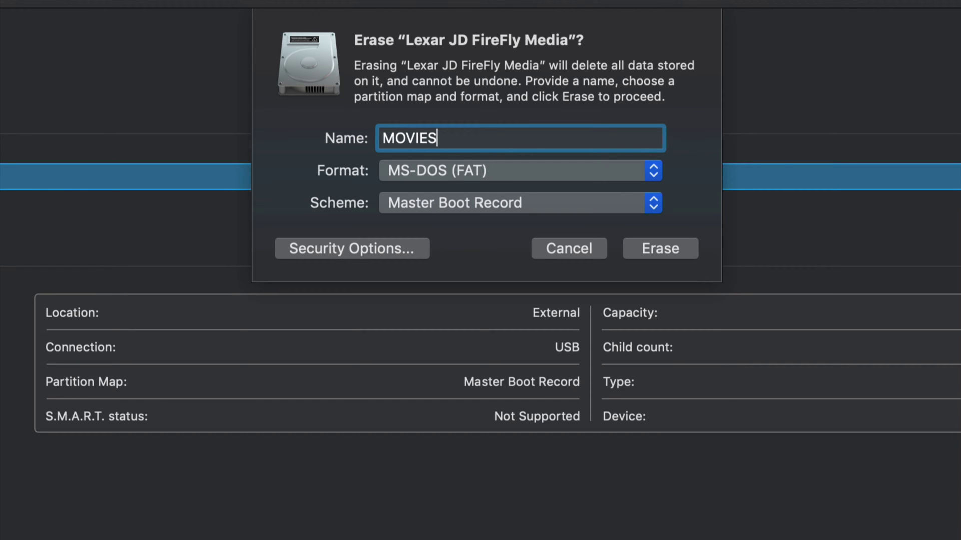
{"action": "left_click", "coordinate": [693, 251]}
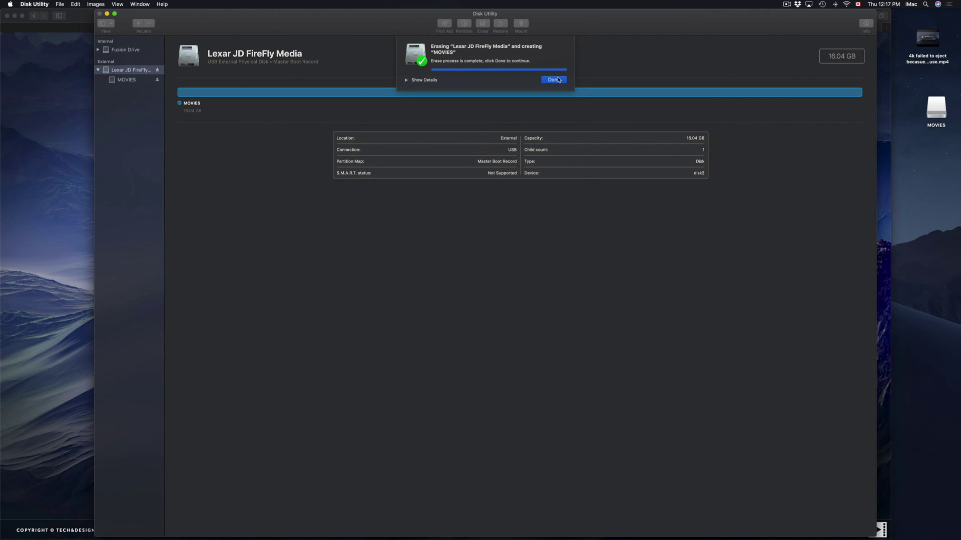
Dismiss the erase-complete notice showing the 16.04 GB MOVIES volume.
{"action": "left_click", "coordinate": [558, 80]}
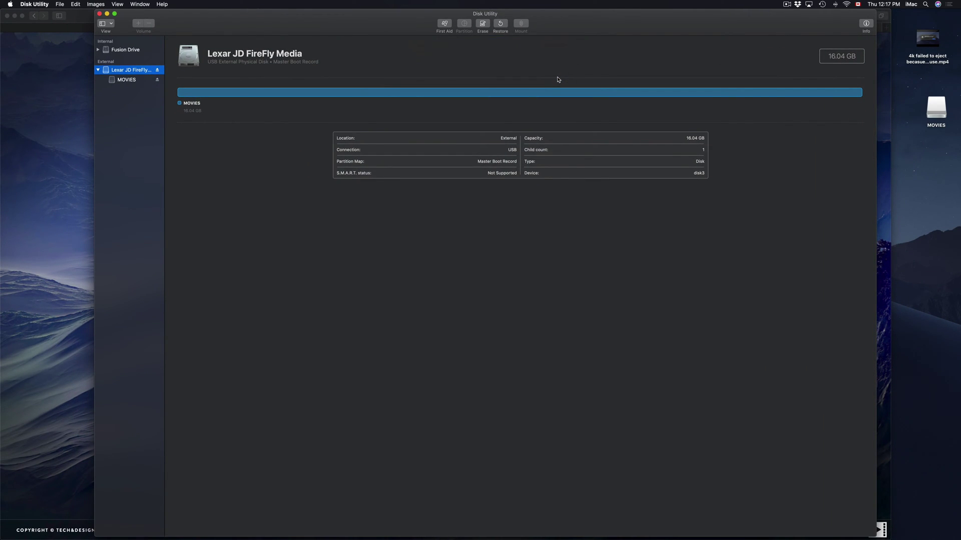
{"action": "left_click_drag", "start_coordinate": [580, 26], "coordinate": [590, 24]}
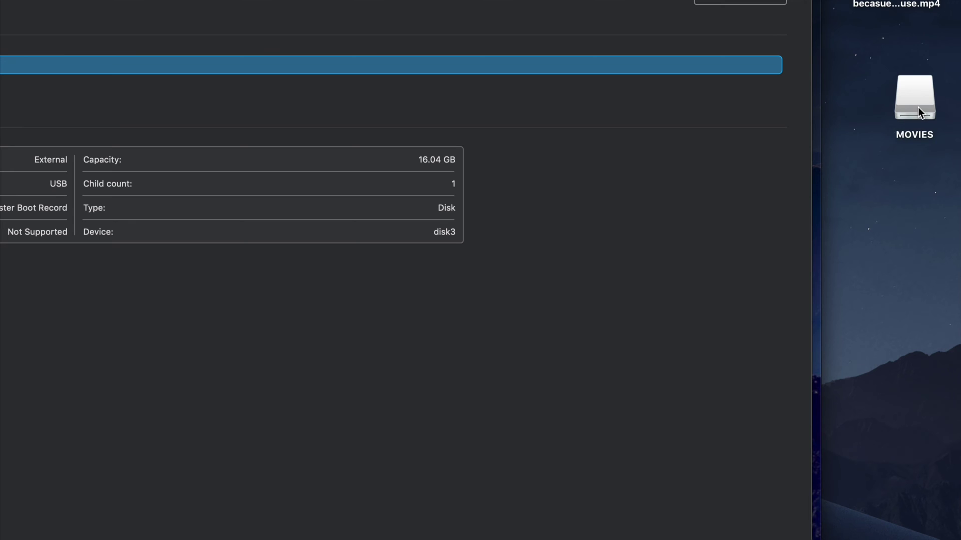
Open MOVIES under Finder's Locations and drag the desktop '4k failed to eject … use.mp4' video into it.
{"action": "left_click", "coordinate": [918, 107]}
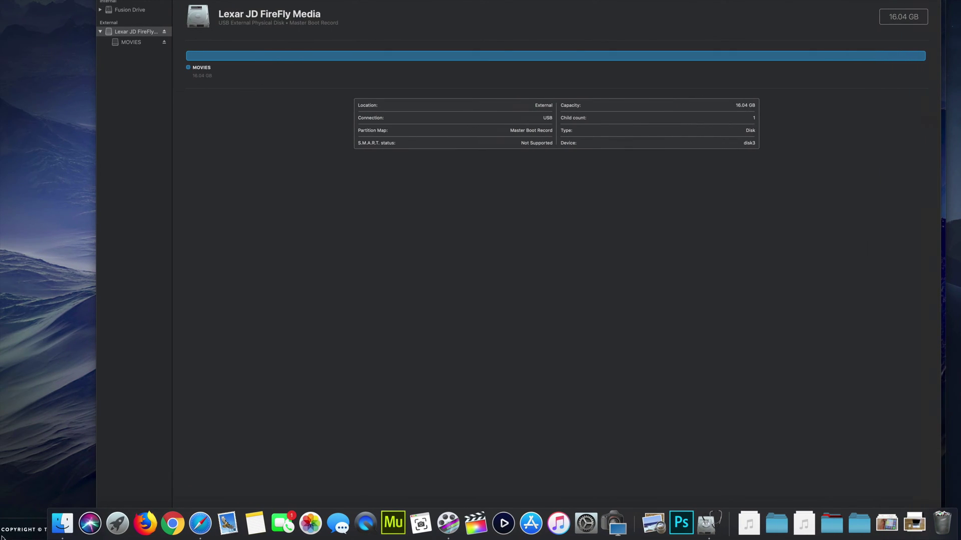
{"action": "left_click", "coordinate": [62, 523]}
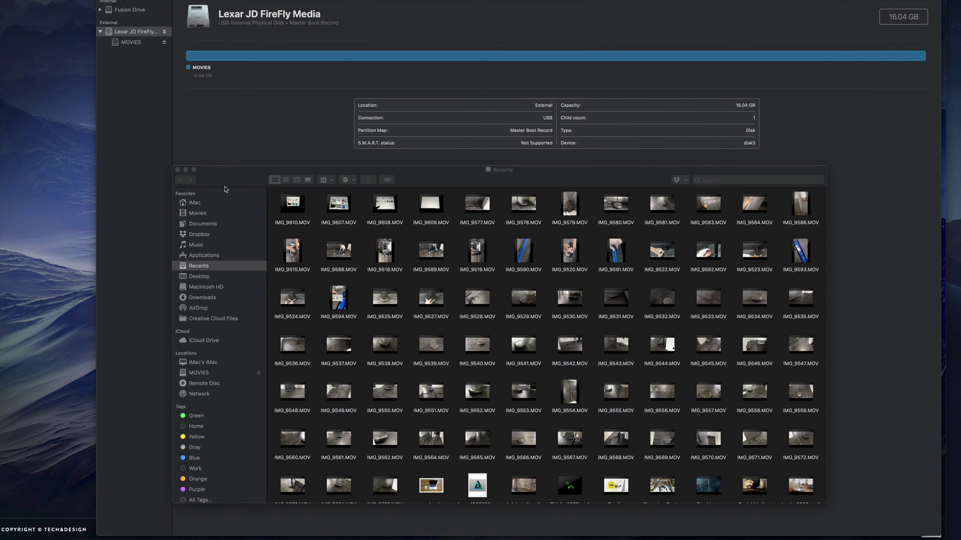
{"action": "left_click_drag", "start_coordinate": [224, 181], "coordinate": [237, 80]}
{"action": "mouse_move", "coordinate": [310, 244]}
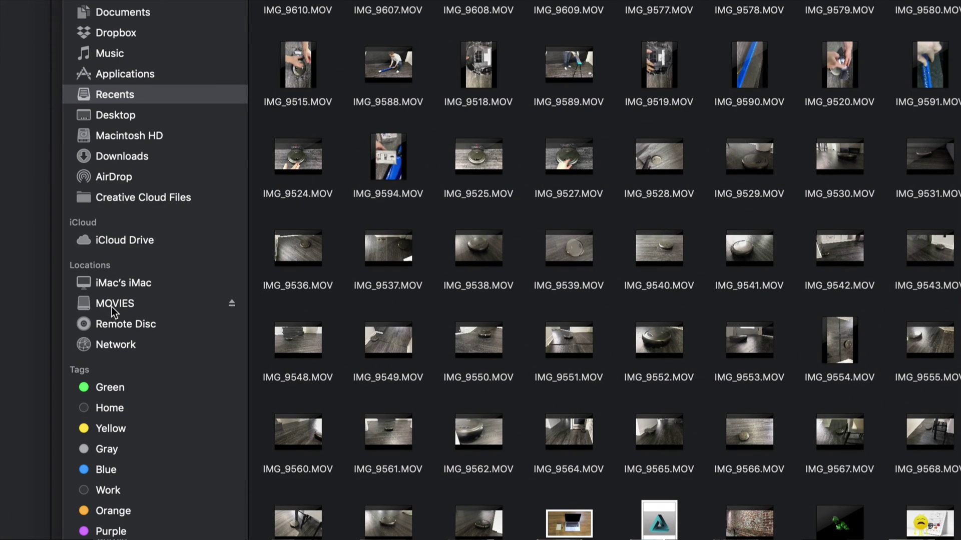
{"action": "left_click", "coordinate": [115, 304]}
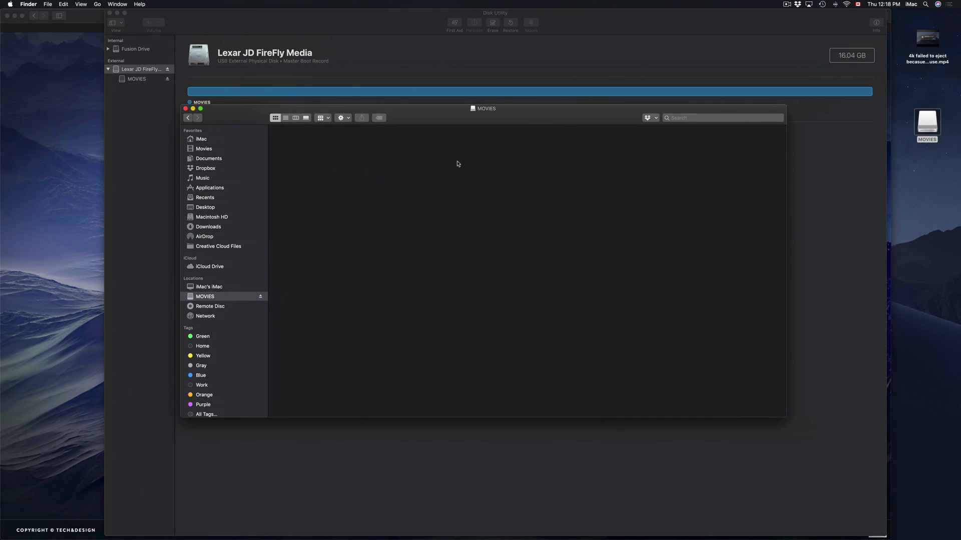
{"action": "left_click_drag", "start_coordinate": [517, 124], "coordinate": [493, 135]}
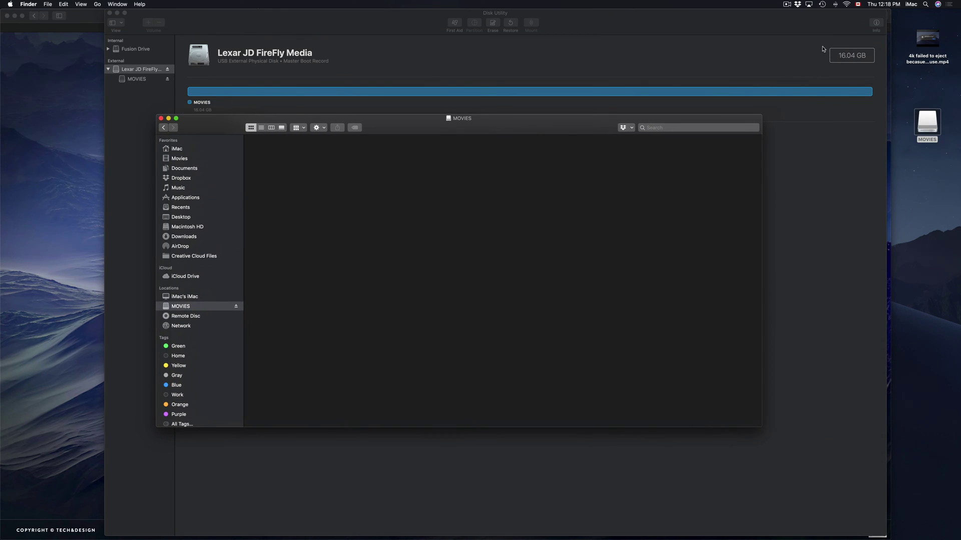
{"action": "left_click", "coordinate": [927, 38]}
{"action": "left_click_drag", "start_coordinate": [927, 38], "coordinate": [283, 160]}
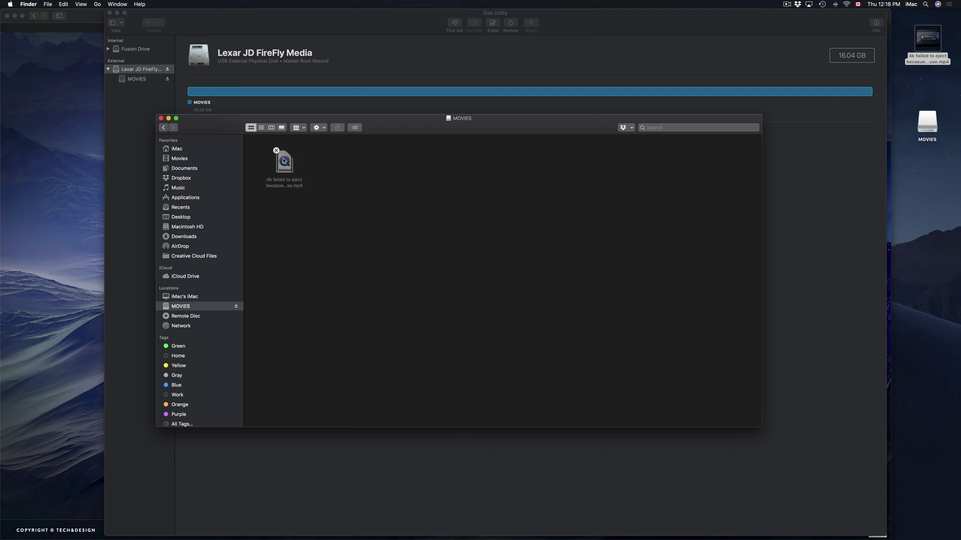
Copy the 4k mp4 video from the desktop onto the MOVIES drive and let it finish.
{"action": "left_click", "coordinate": [929, 127]}
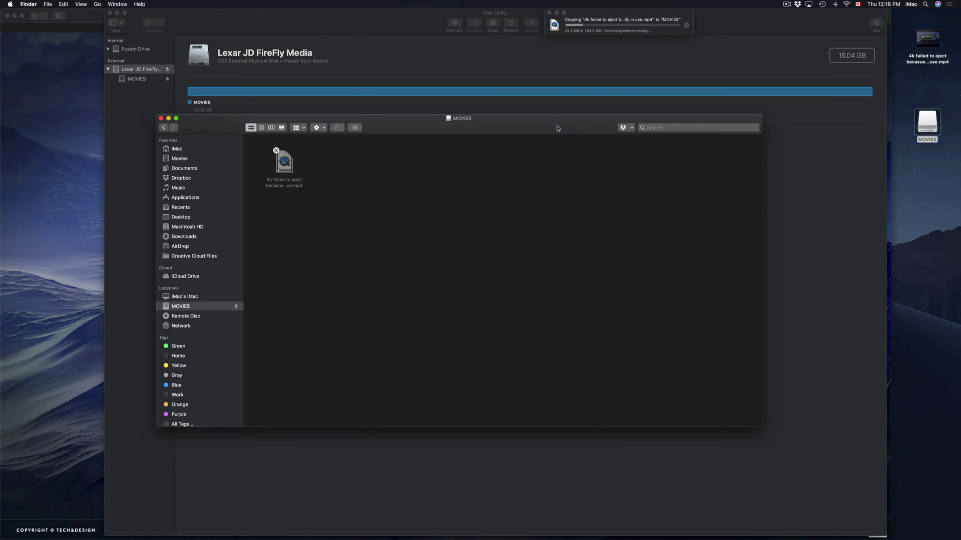
{"action": "left_click_drag", "start_coordinate": [558, 127], "coordinate": [553, 126]}
{"action": "left_click", "coordinate": [928, 39]}
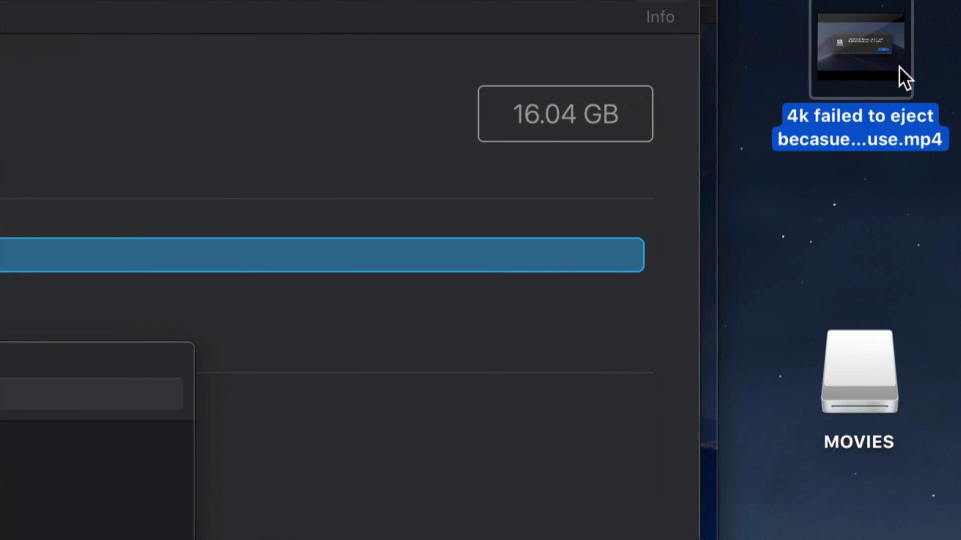
{"action": "mouse_move", "coordinate": [933, 48]}
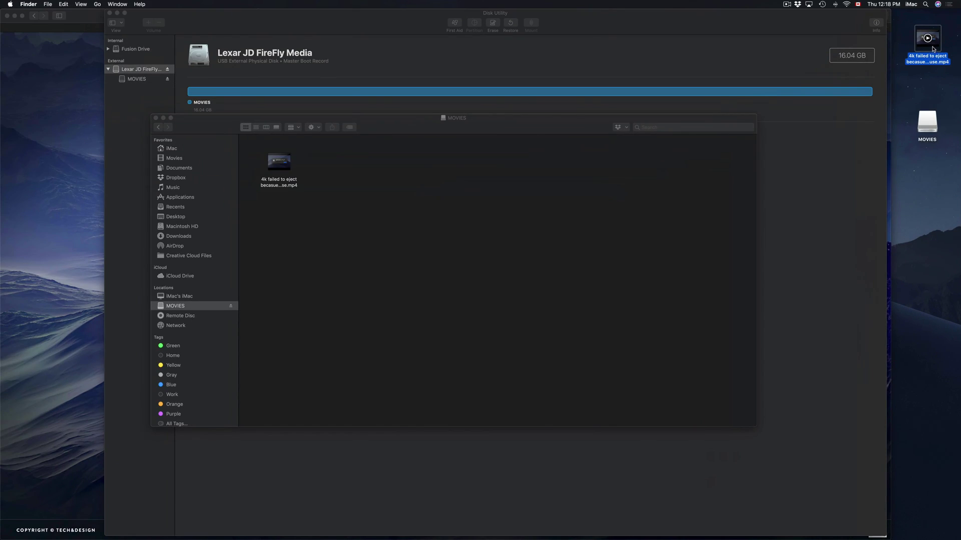
{"action": "left_click_drag", "start_coordinate": [916, 83], "coordinate": [903, 100]}
{"action": "right_click", "coordinate": [902, 100]}
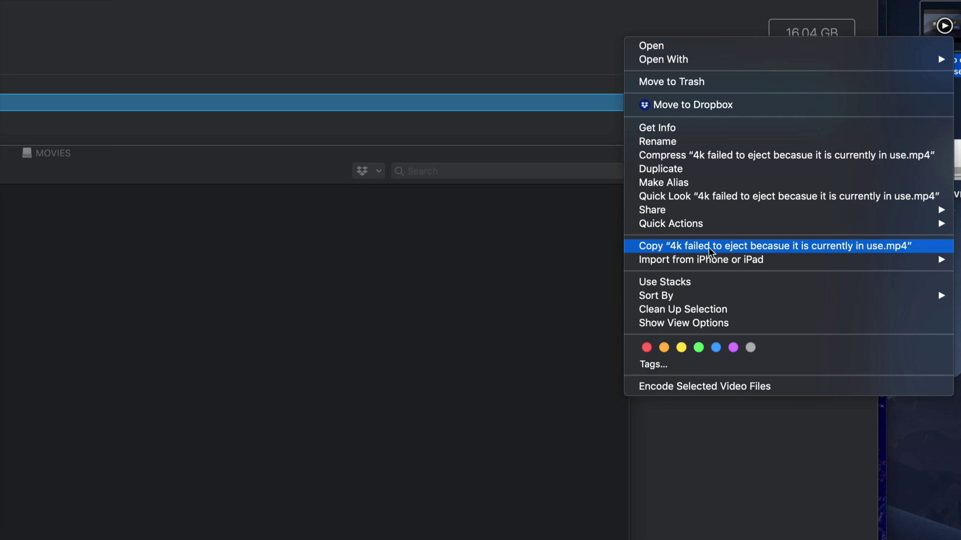
{"action": "left_click", "coordinate": [686, 247]}
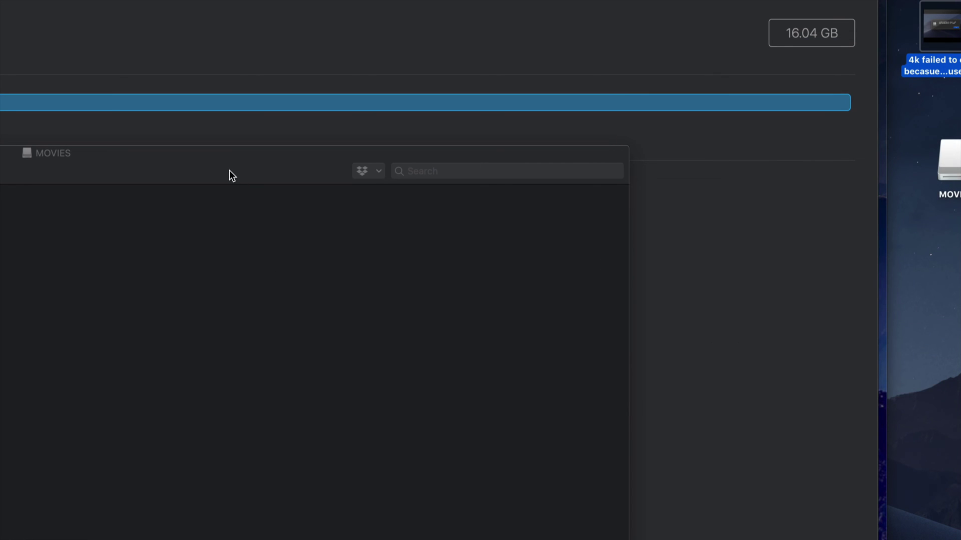
{"action": "left_click_drag", "start_coordinate": [229, 170], "coordinate": [464, 120]}
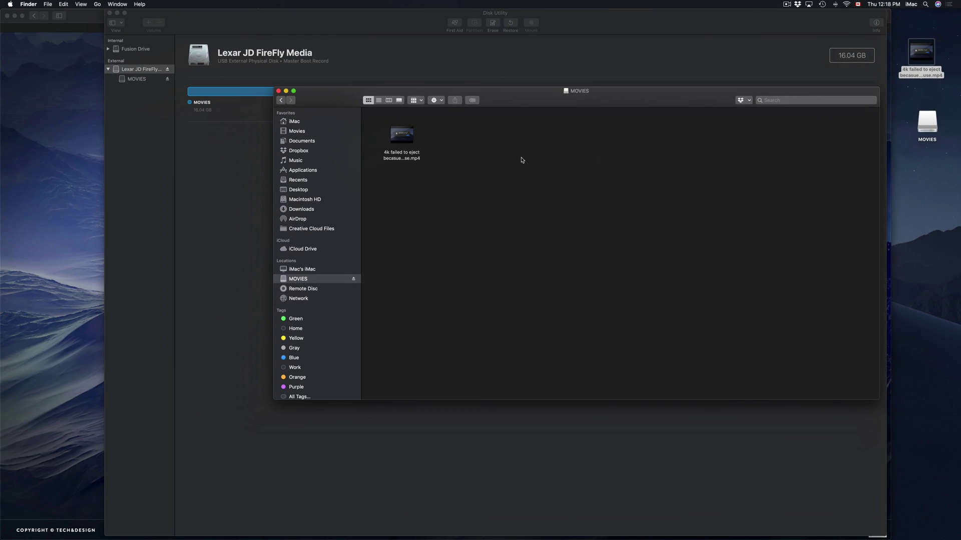
{"action": "right_click", "coordinate": [59, 228]}
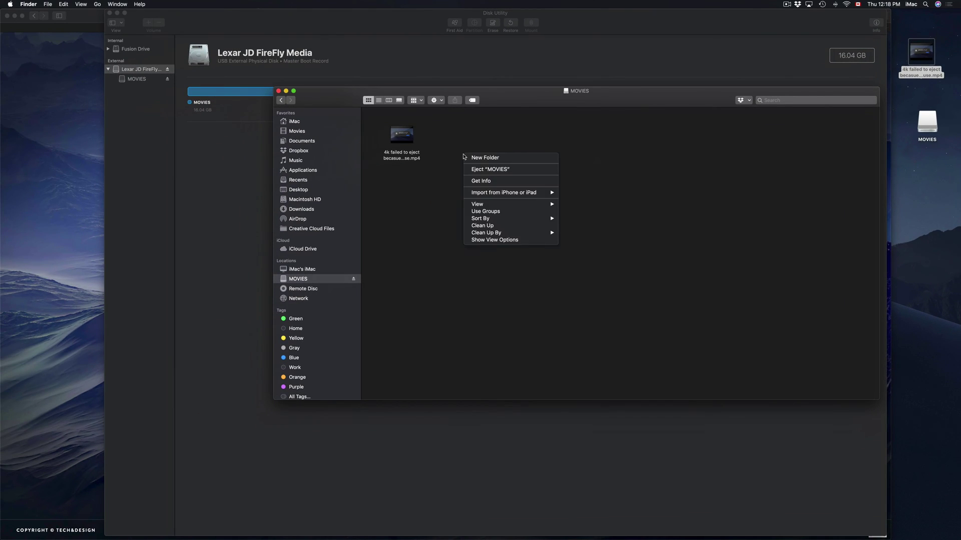
{"action": "left_click", "coordinate": [642, 153]}
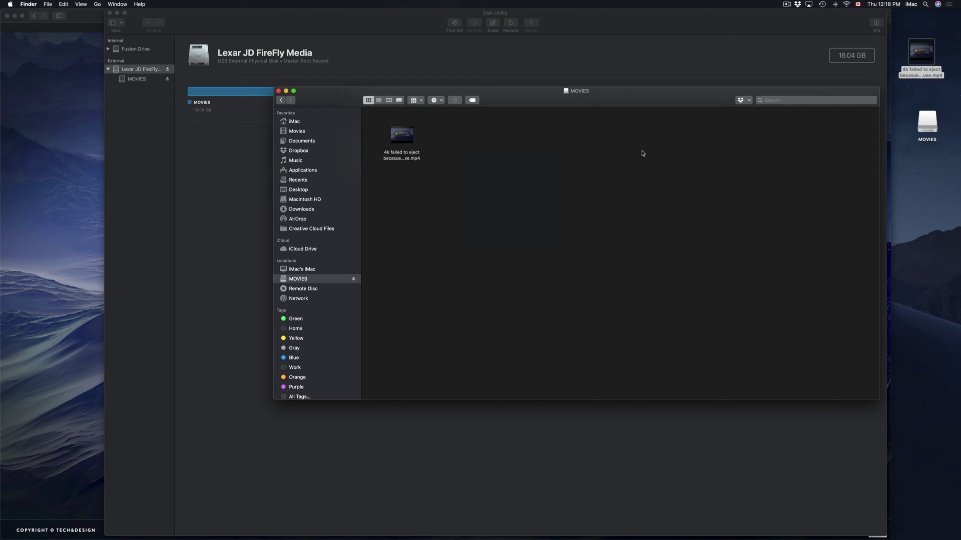